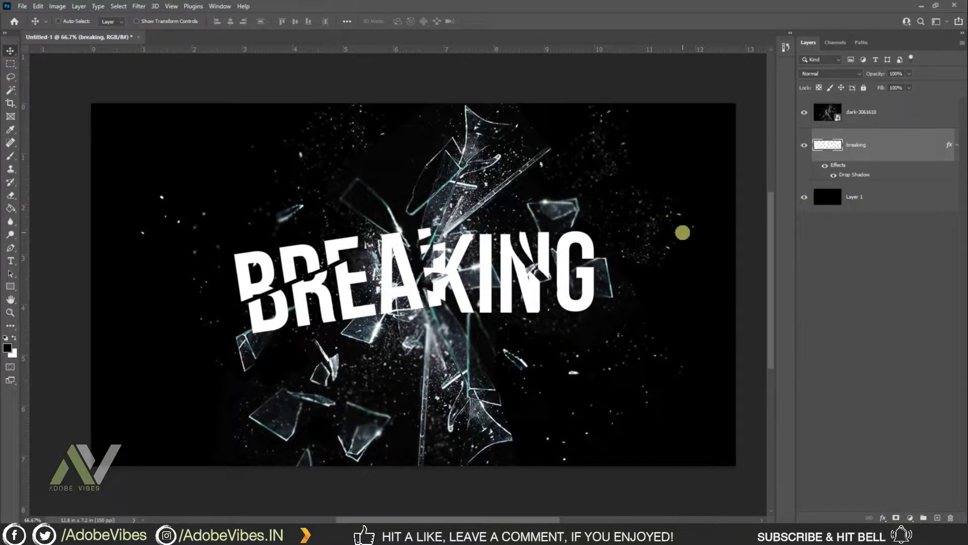
# With the Horizontal Type Tool set to Bebas Neue Bold, start a BREAKING text layer on the canvas
pyautogui.hotkey('ctrl', '-')
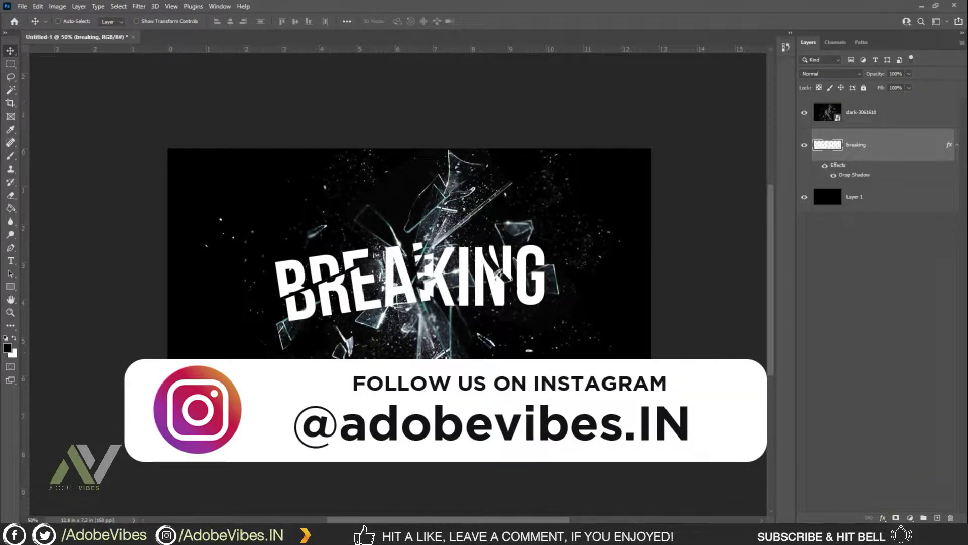
pyautogui.click(864, 537)
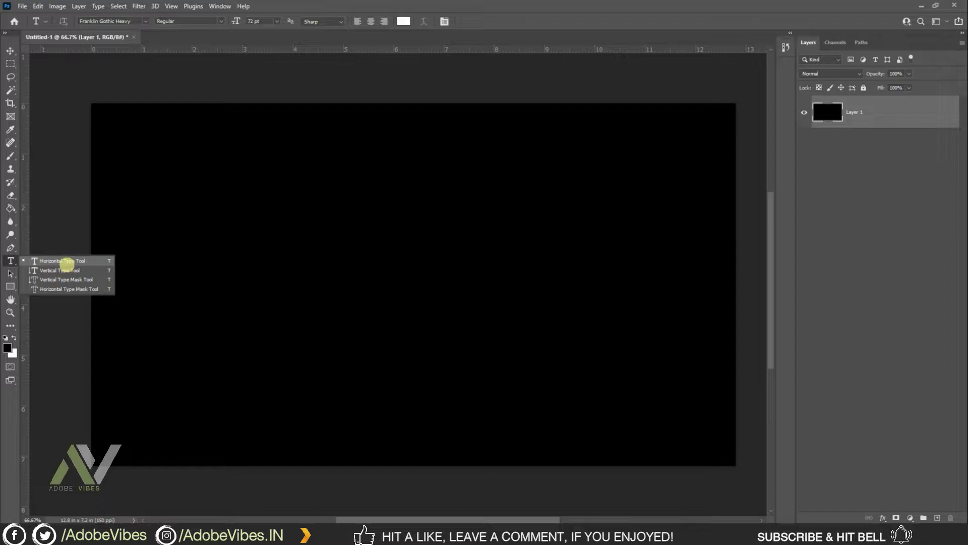
pyautogui.click(67, 262)
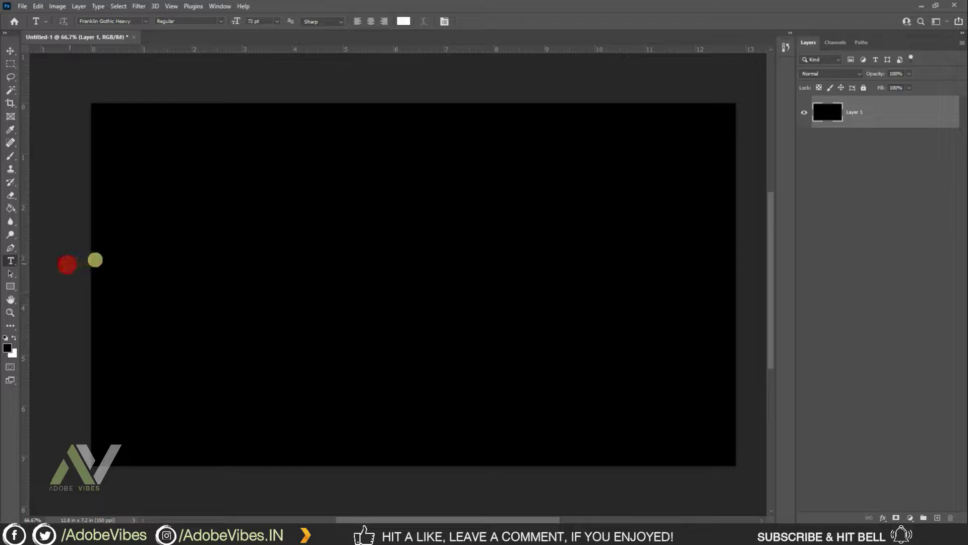
pyautogui.click(119, 20)
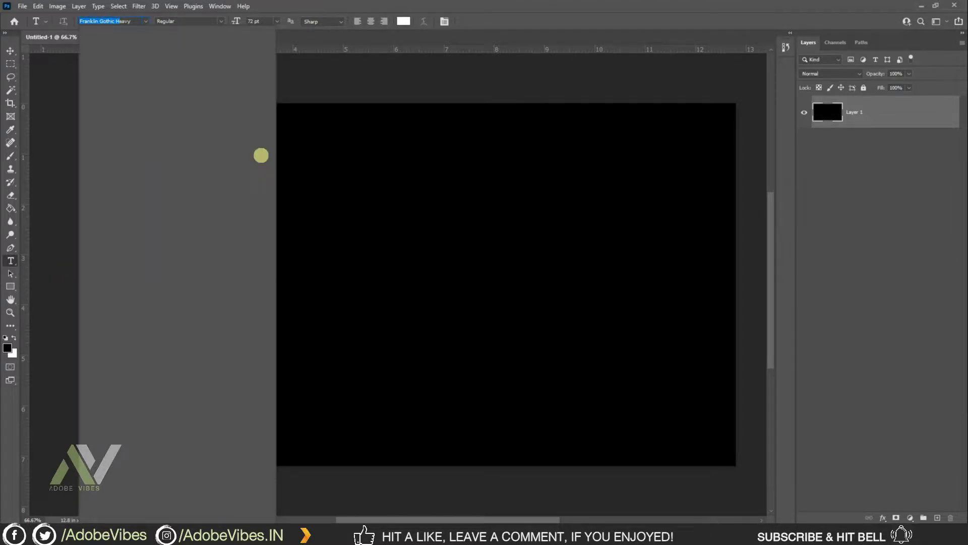
pyautogui.write('beb')
pyautogui.click(107, 21)
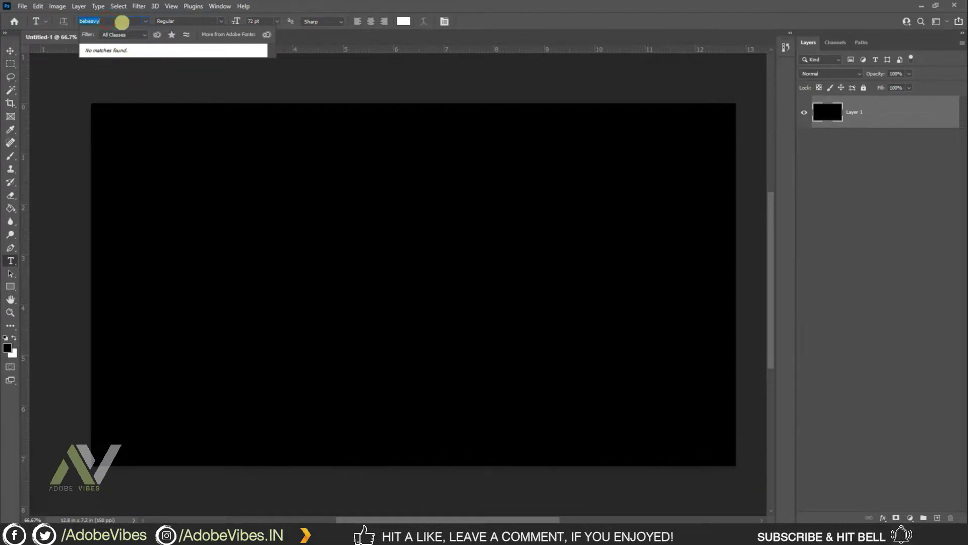
pyautogui.write('bebas')
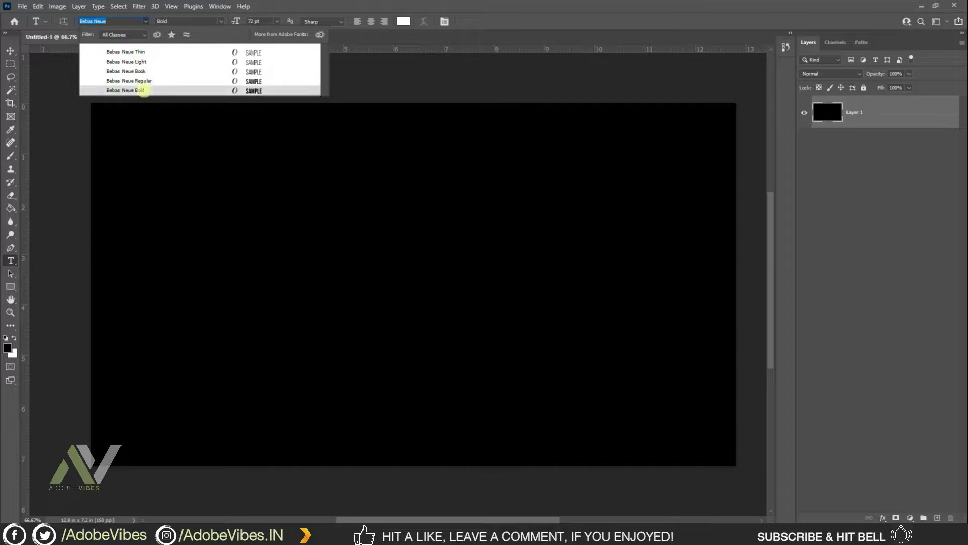
pyautogui.click(141, 90)
pyautogui.click(290, 252)
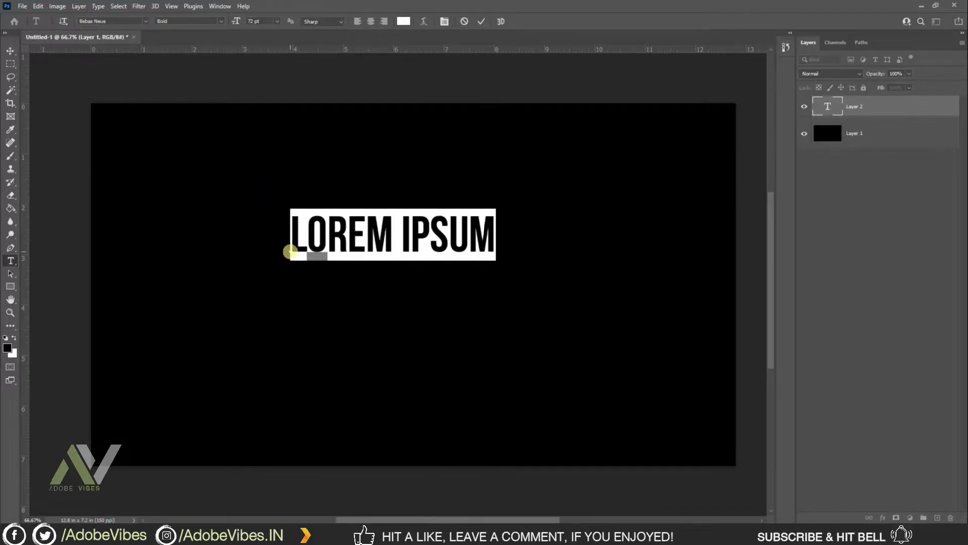
pyautogui.write('BRE')
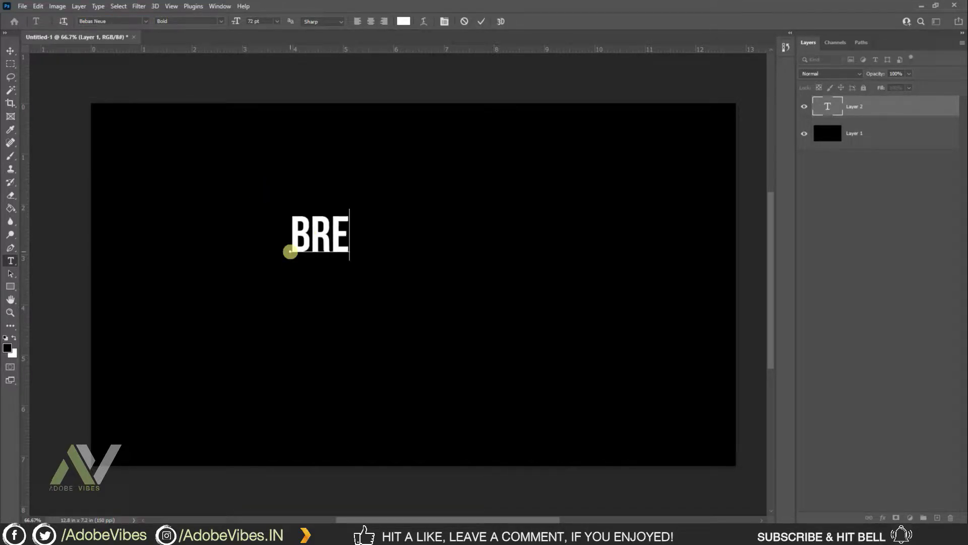
pyautogui.write('AKING')
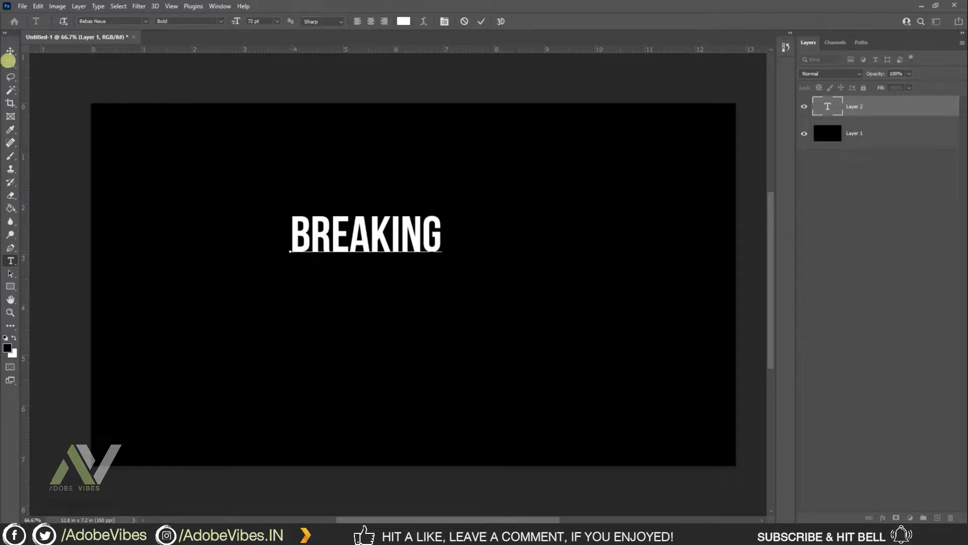
# Commit the text and scale BREAKING up to about 186%, stretching it wider toward the left
pyautogui.click(11, 50)
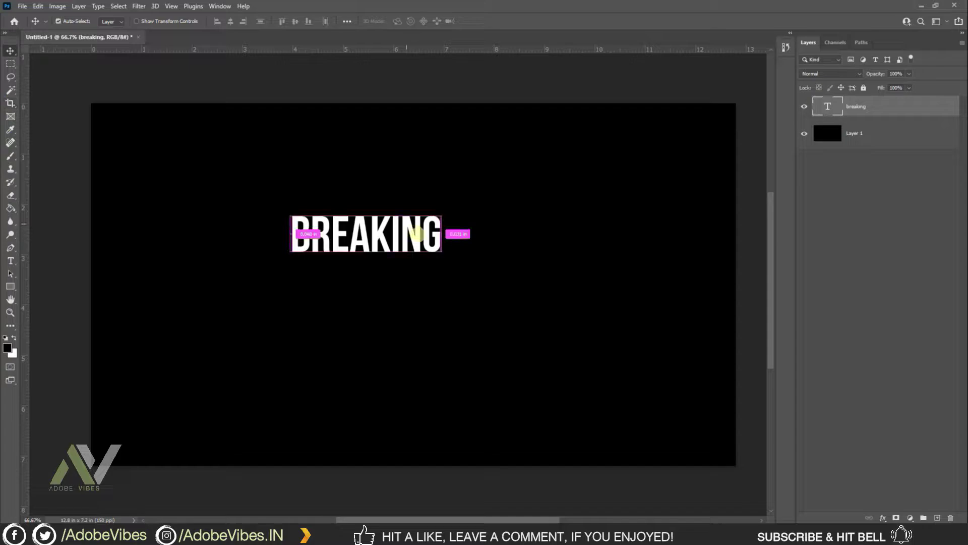
pyautogui.hotkey('ctrl', 't')
pyautogui.moveTo(443, 262); pyautogui.dragTo(579, 328)
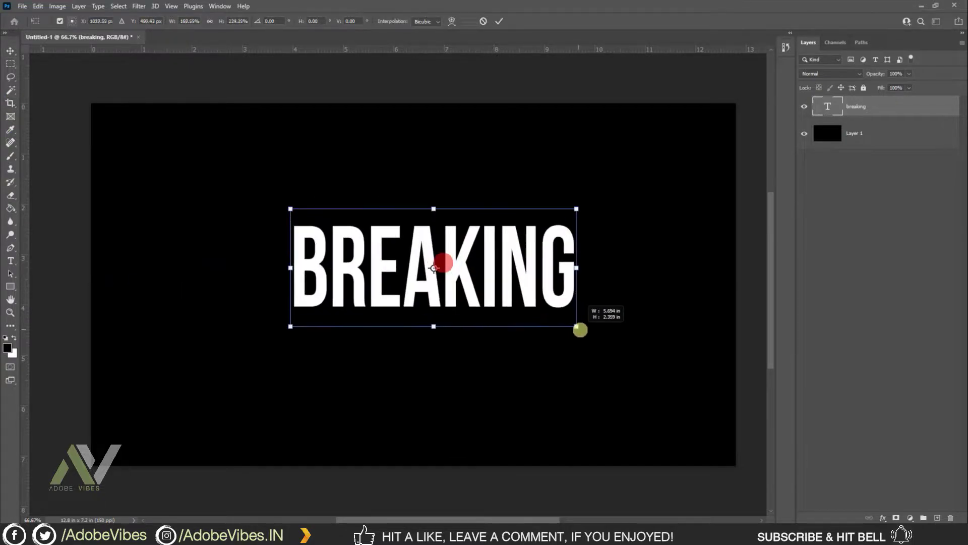
pyautogui.hotkey('ctrl', 'z')
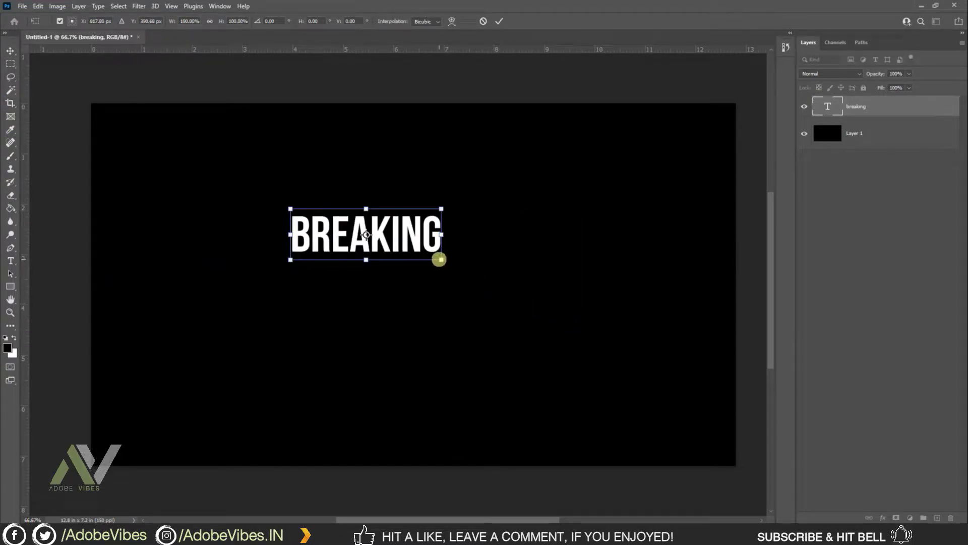
pyautogui.moveTo(439, 259); pyautogui.dragTo(465, 319)
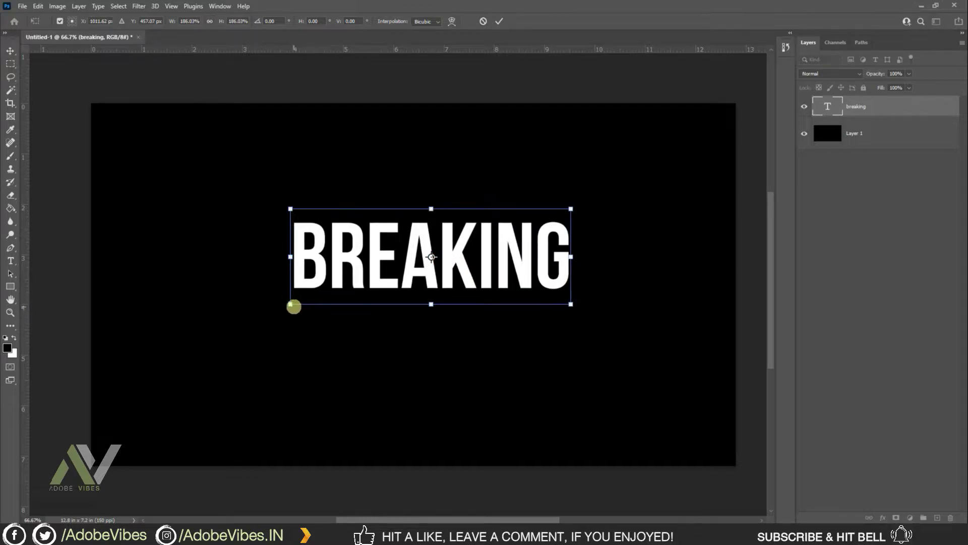
pyautogui.moveTo(294, 305); pyautogui.dragTo(233, 329)
# Apply the resize and shift BREAKING toward the centre of the canvas
pyautogui.click(9, 50)
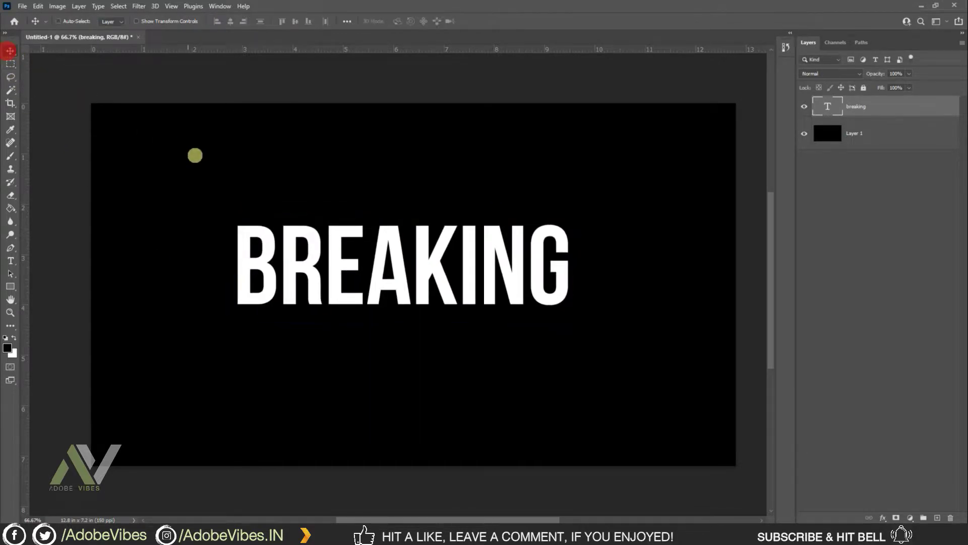
pyautogui.moveTo(337, 228); pyautogui.dragTo(354, 239)
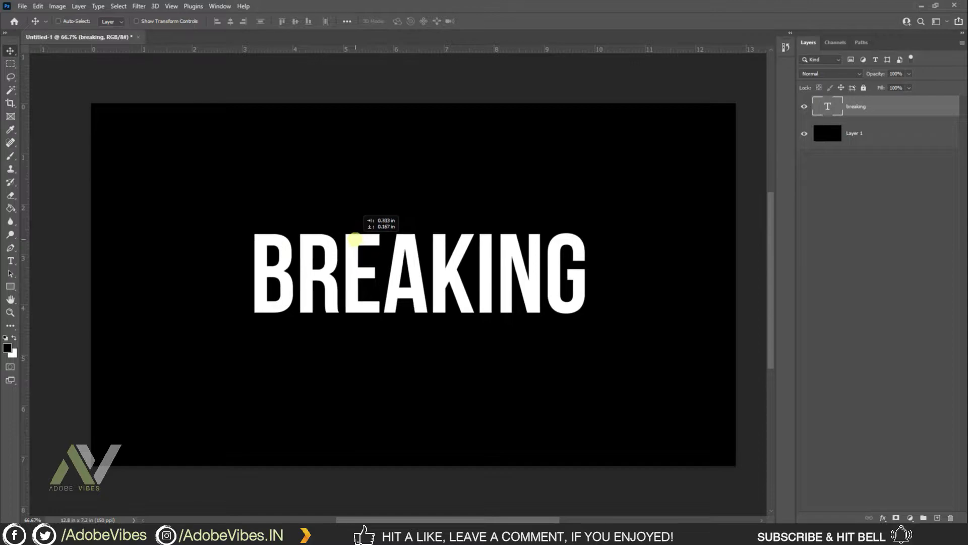
# Rasterize the breaking text layer into plain pixels via its Layers panel context menu
pyautogui.click(876, 109)
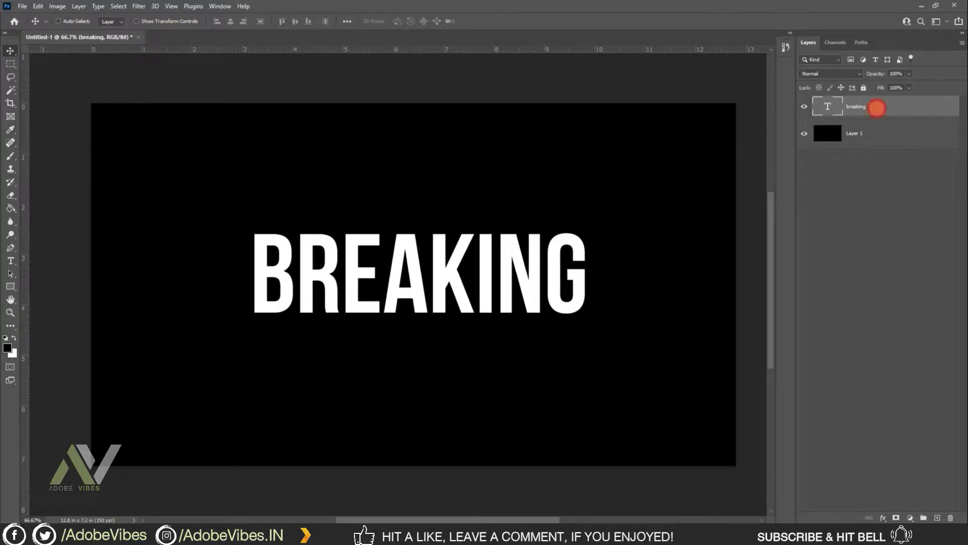
pyautogui.rightClick(876, 108)
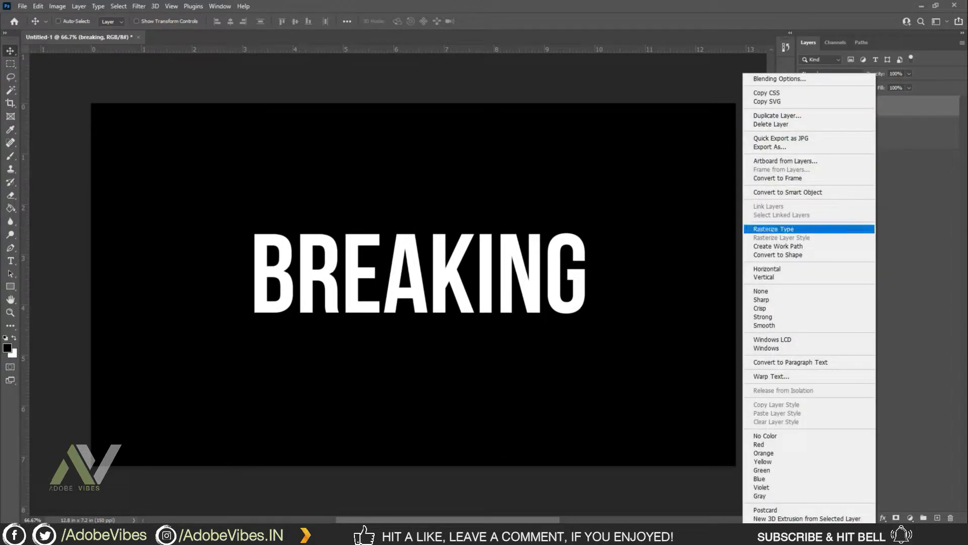
pyautogui.click(787, 228)
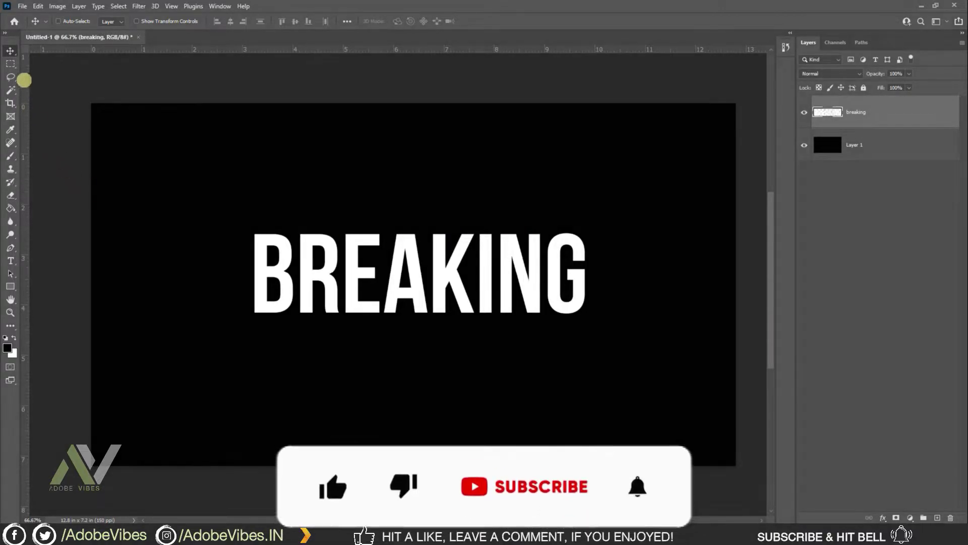
# Lasso the left letters and rotate the slice about 13 degrees, nudging it down and left
pyautogui.click(10, 76)
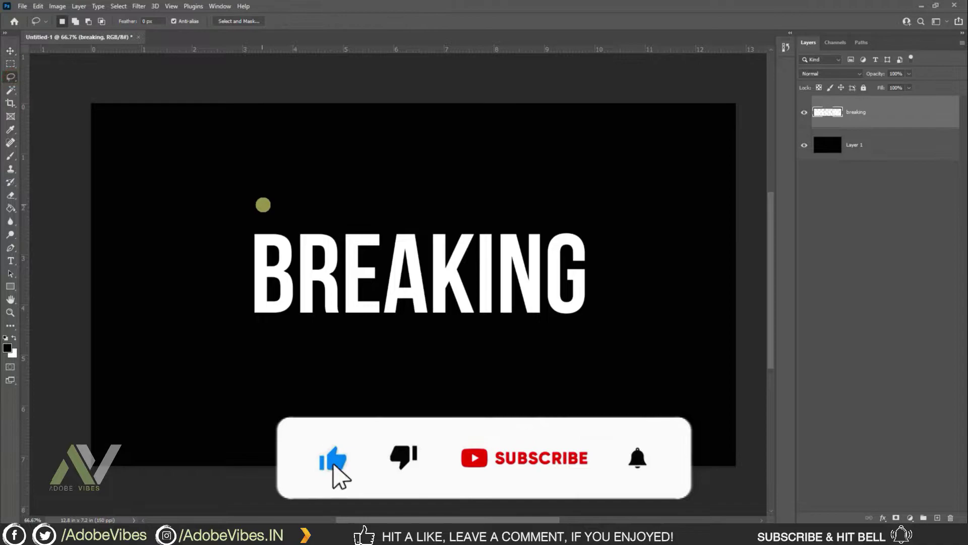
pyautogui.moveTo(279, 214)
pyautogui.mouseDown()
pyautogui.moveTo(215, 278)
pyautogui.moveTo(436, 258)
pyautogui.moveTo(272, 216)
pyautogui.mouseUp()
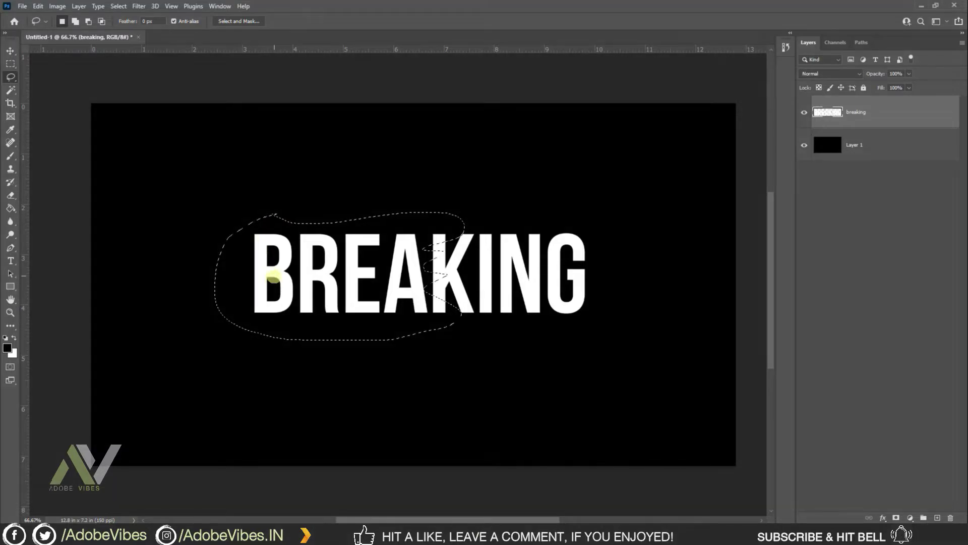
pyautogui.rightClick(272, 278)
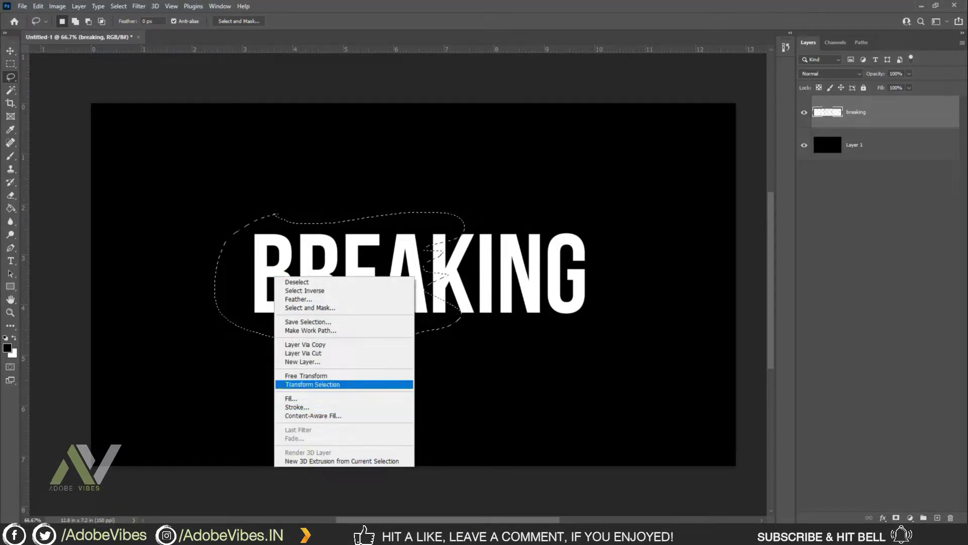
pyautogui.click(329, 382)
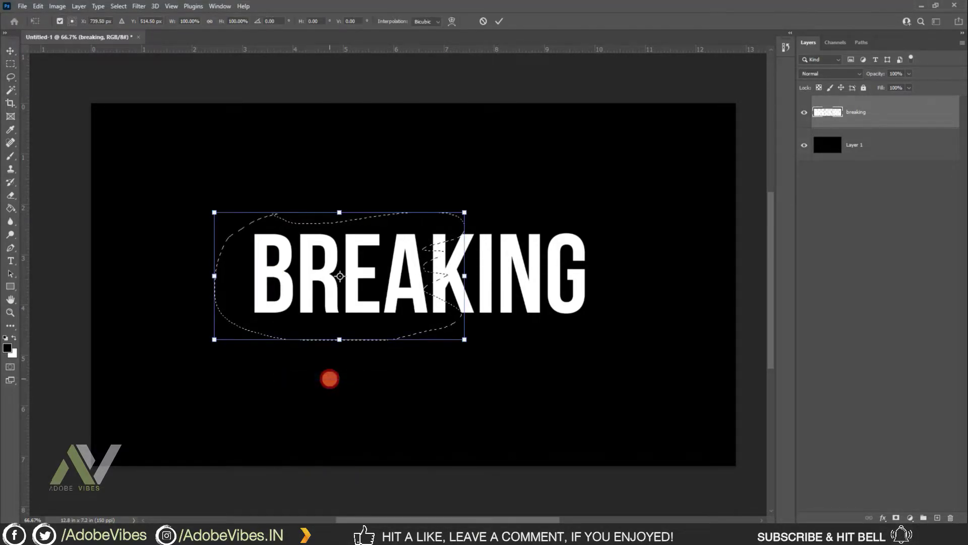
pyautogui.moveTo(472, 206); pyautogui.dragTo(452, 180)
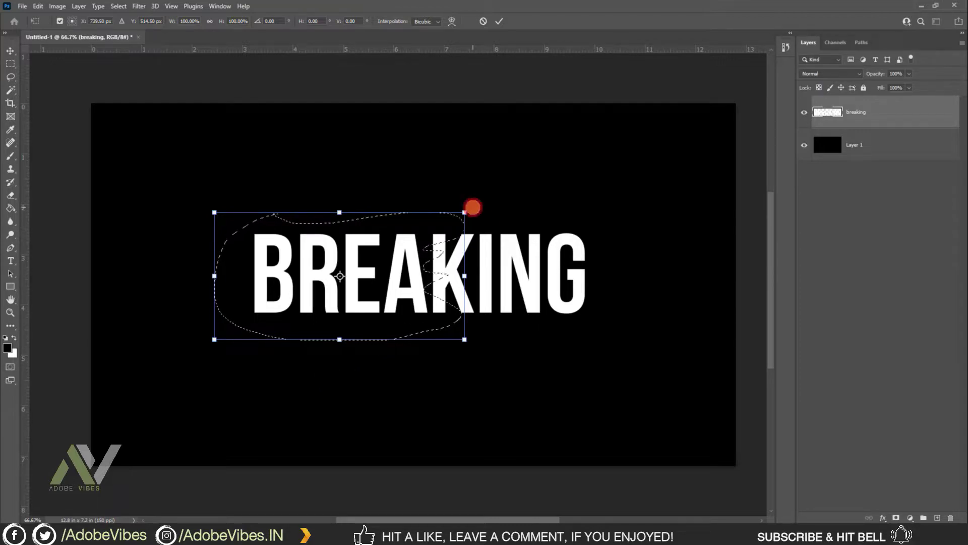
pyautogui.moveTo(347, 229); pyautogui.dragTo(343, 245)
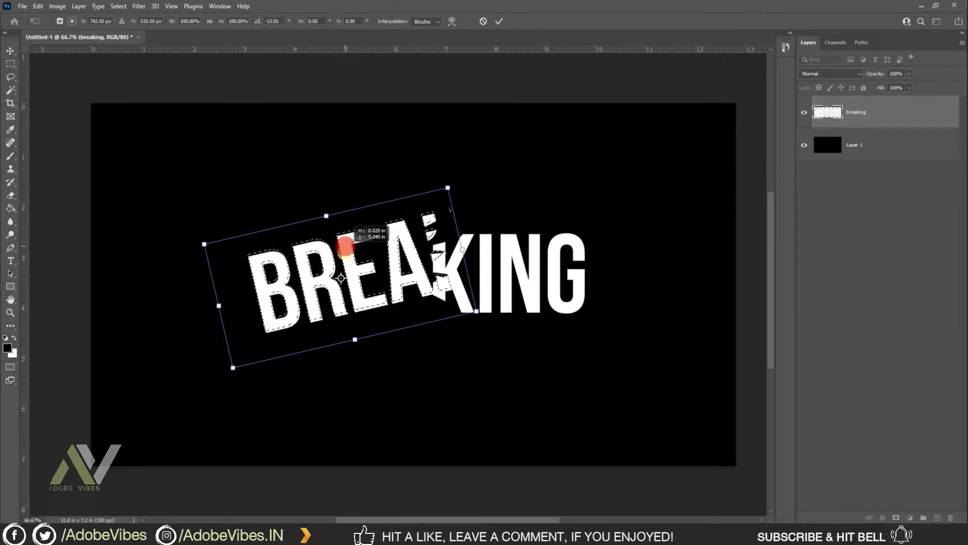
pyautogui.click(500, 22)
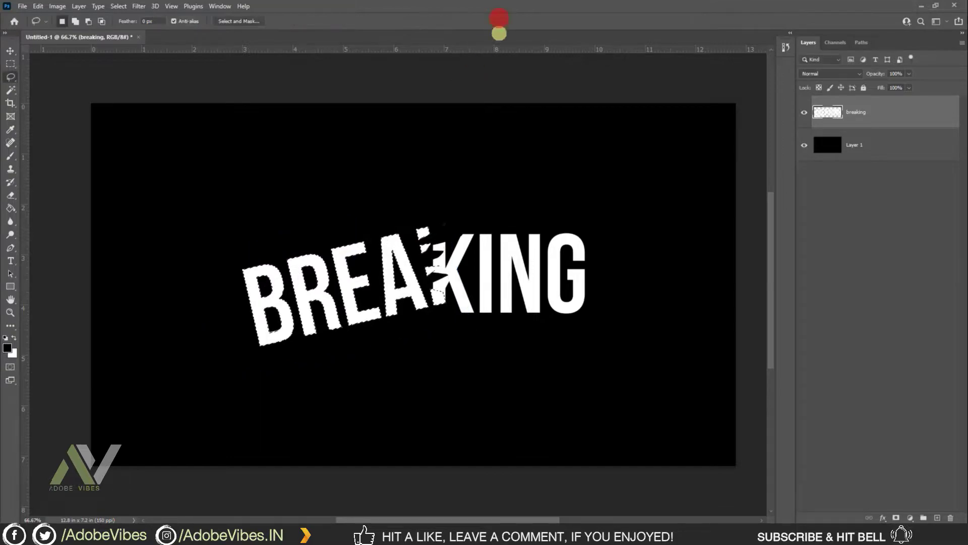
# Re-transform the BREA slice to fine-tune its angle and commit it
pyautogui.hotkey('ctrl', 't')
pyautogui.moveTo(292, 277); pyautogui.dragTo(356, 253)
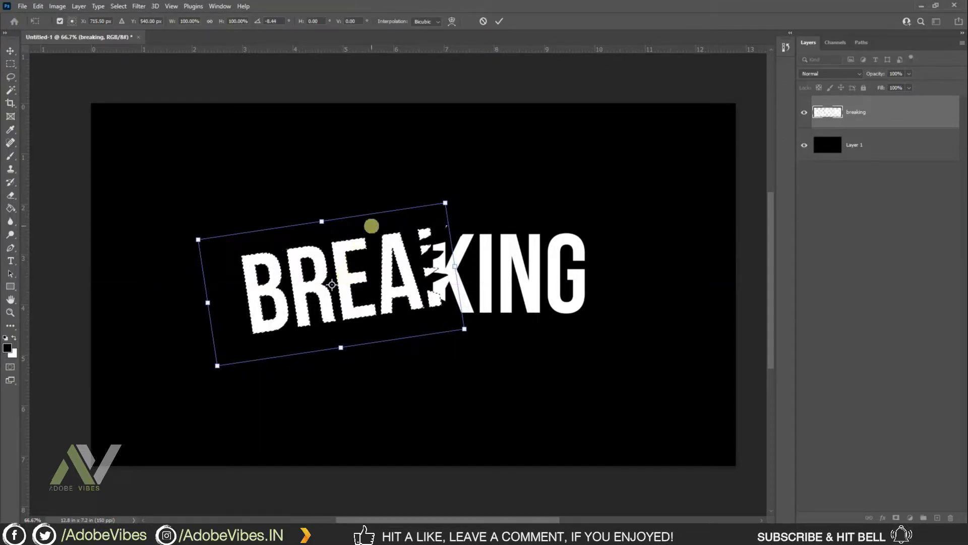
pyautogui.click(499, 21)
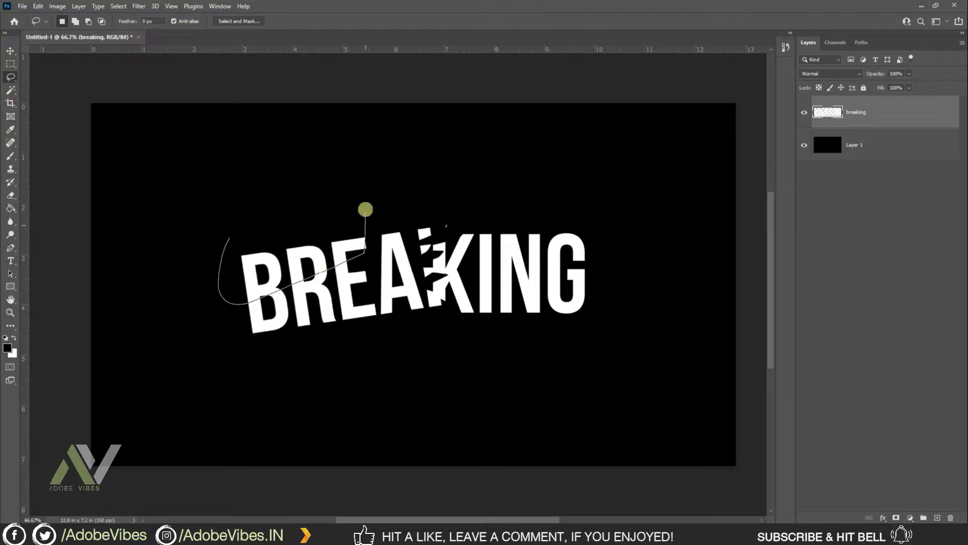
# Lasso the top of BRE, shift that strip left and up, then deselect it
pyautogui.moveTo(364, 252); pyautogui.dragTo(227, 237)
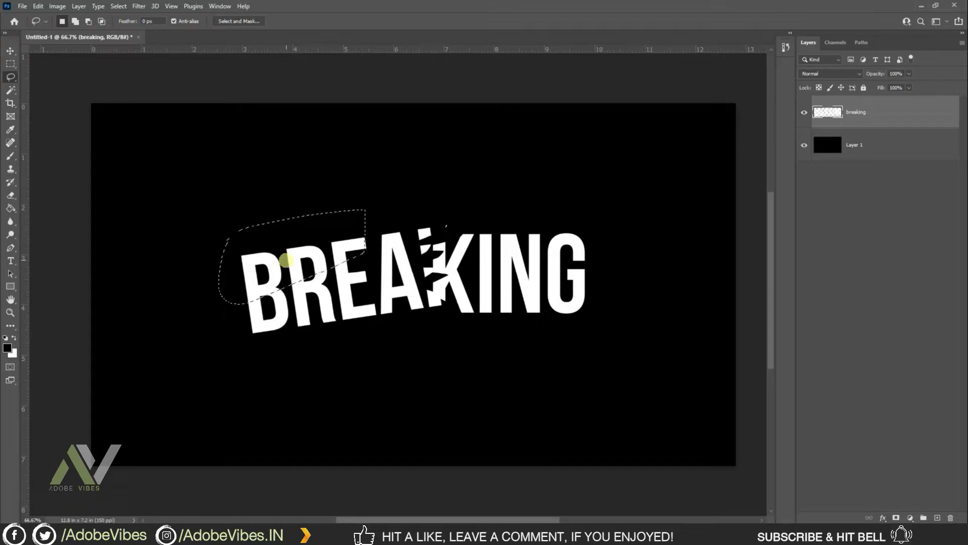
pyautogui.hotkey('ctrl', 't')
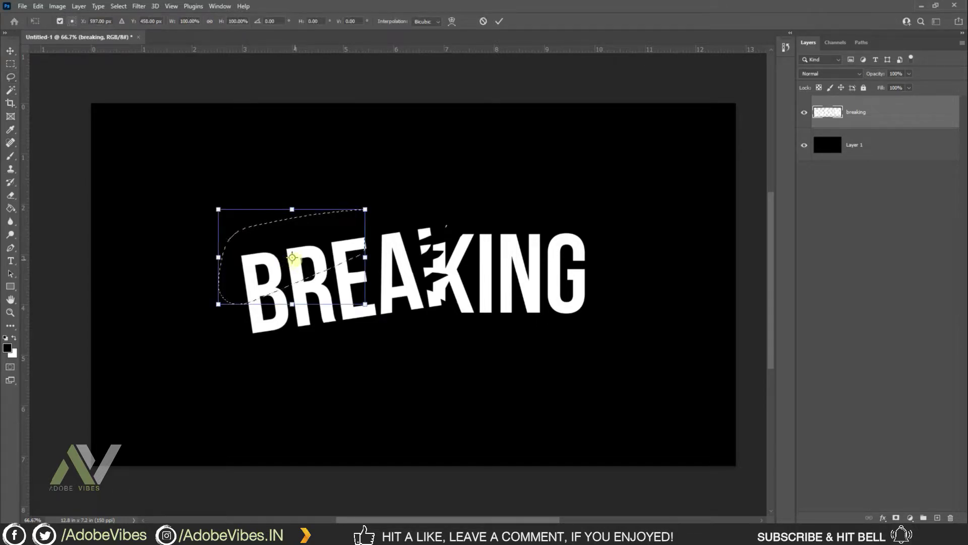
pyautogui.moveTo(292, 258); pyautogui.dragTo(244, 261)
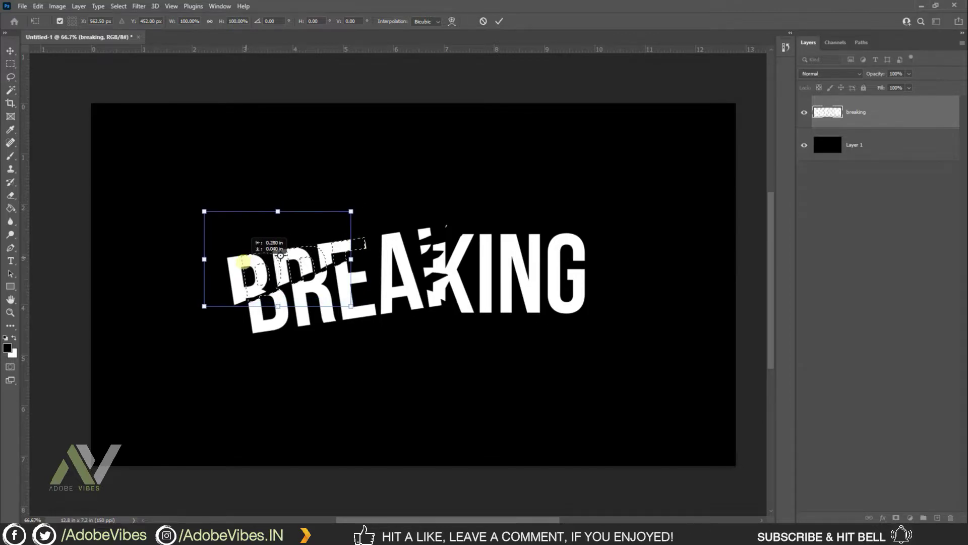
pyautogui.click(13, 51)
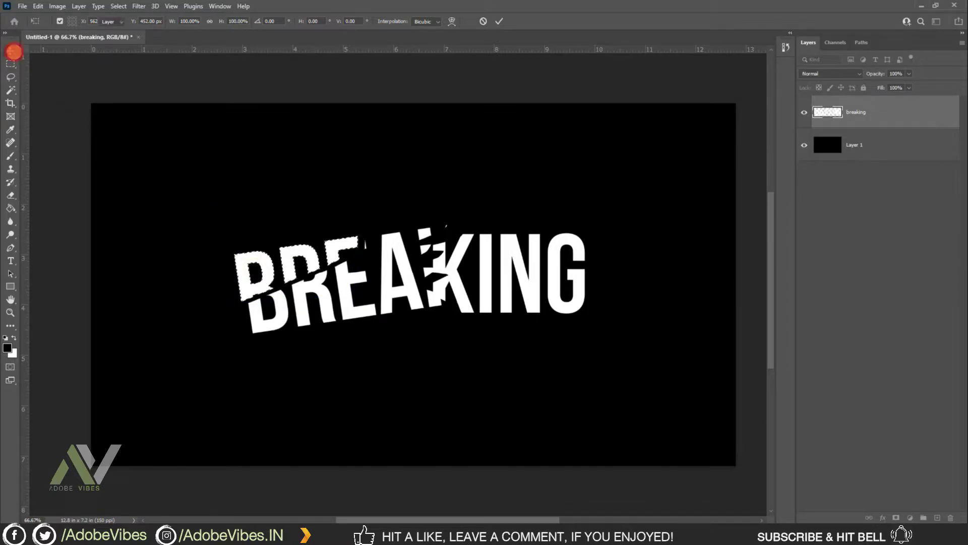
pyautogui.hotkey('ctrl', 'd')
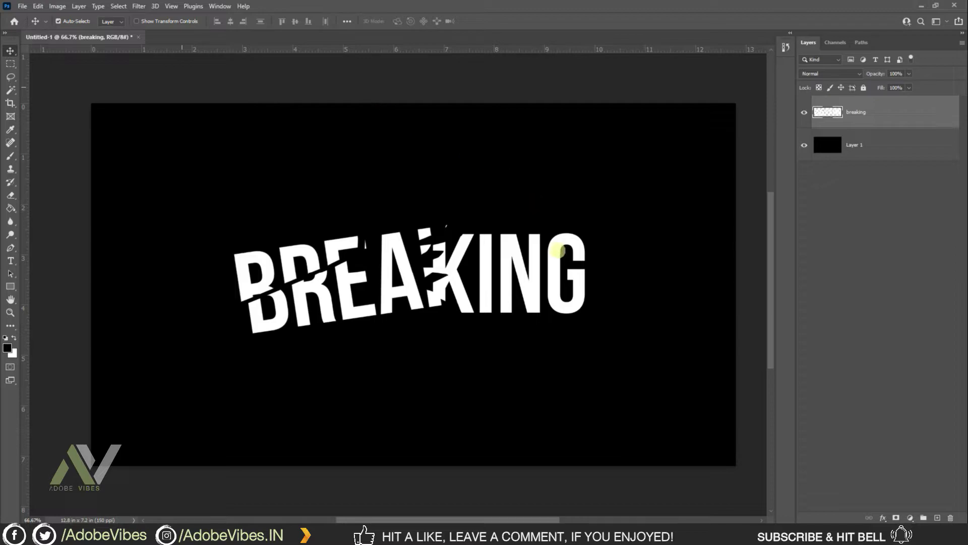
# Lasso the G, nudge it slightly right and up, commit and deselect
pyautogui.click(11, 77)
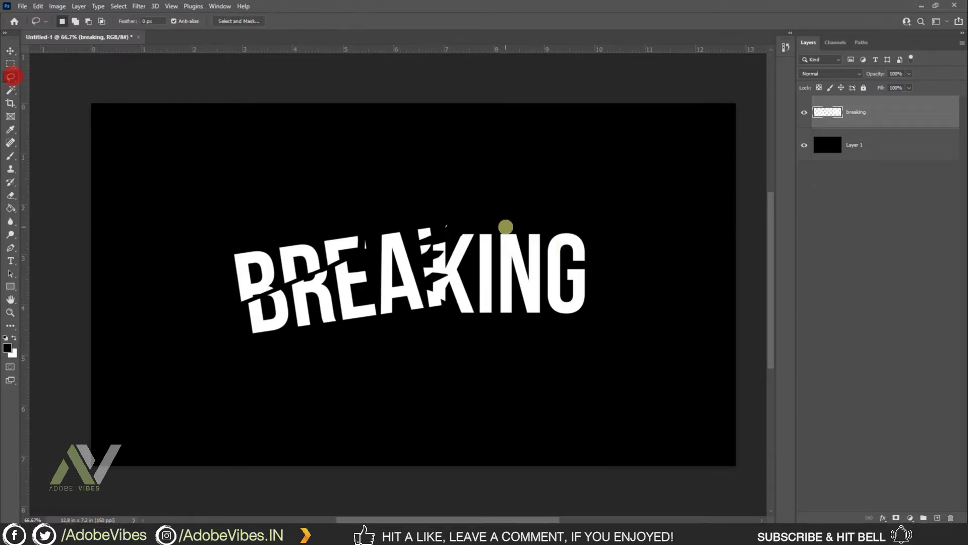
pyautogui.moveTo(513, 212); pyautogui.dragTo(511, 217)
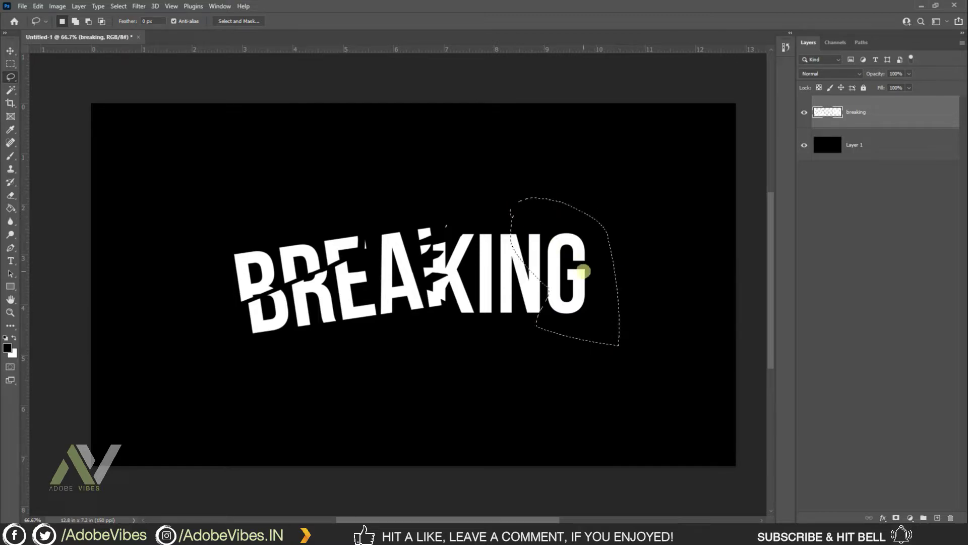
pyautogui.hotkey('ctrl', 't')
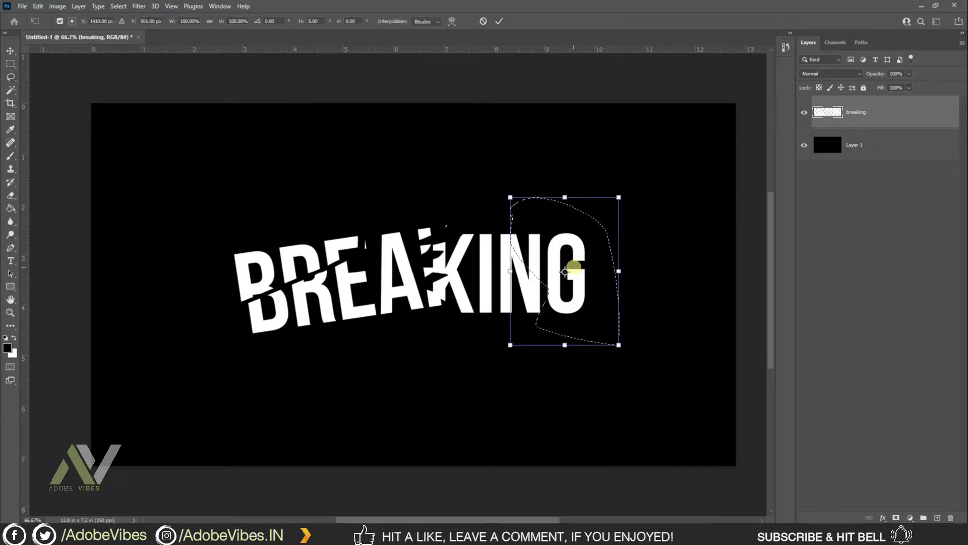
pyautogui.moveTo(569, 240); pyautogui.dragTo(580, 238)
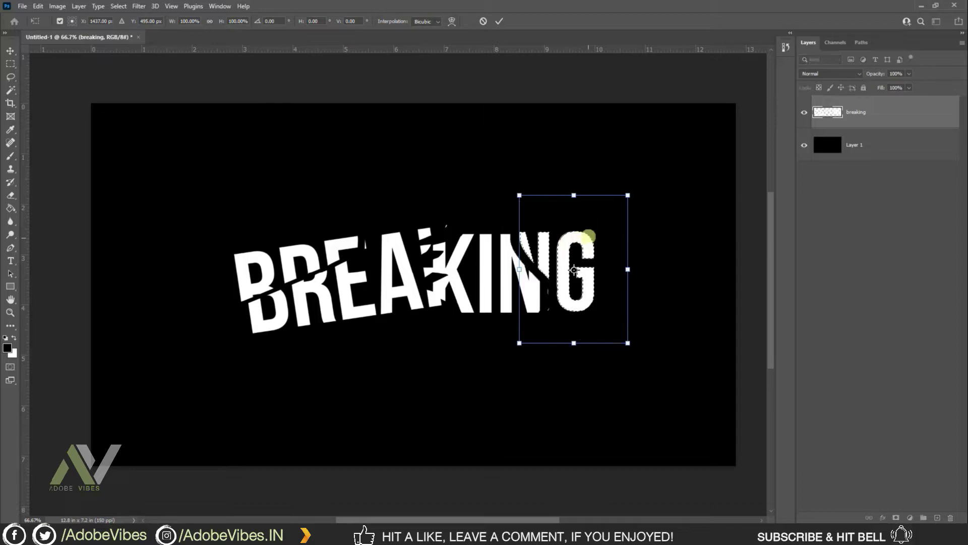
pyautogui.click(499, 20)
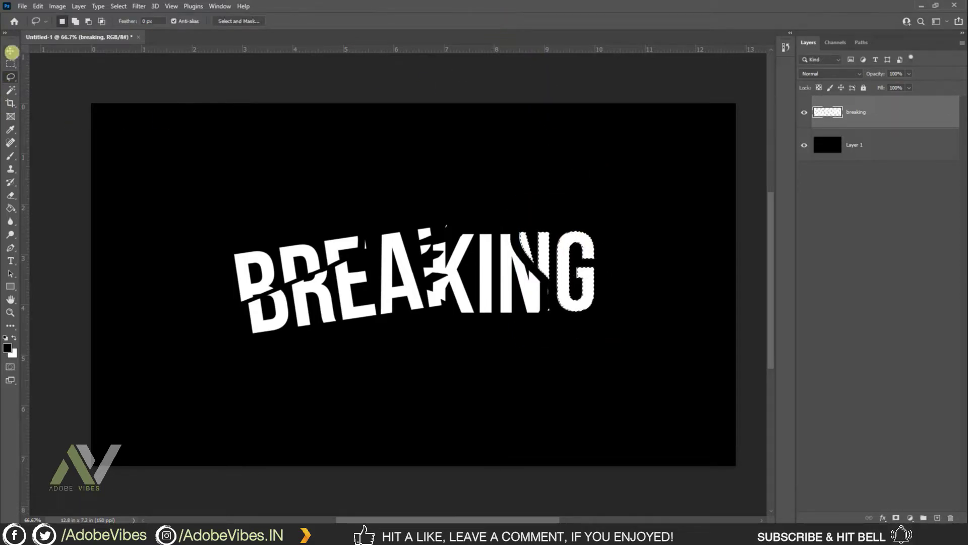
pyautogui.click(11, 52)
pyautogui.hotkey('ctrl', 'd')
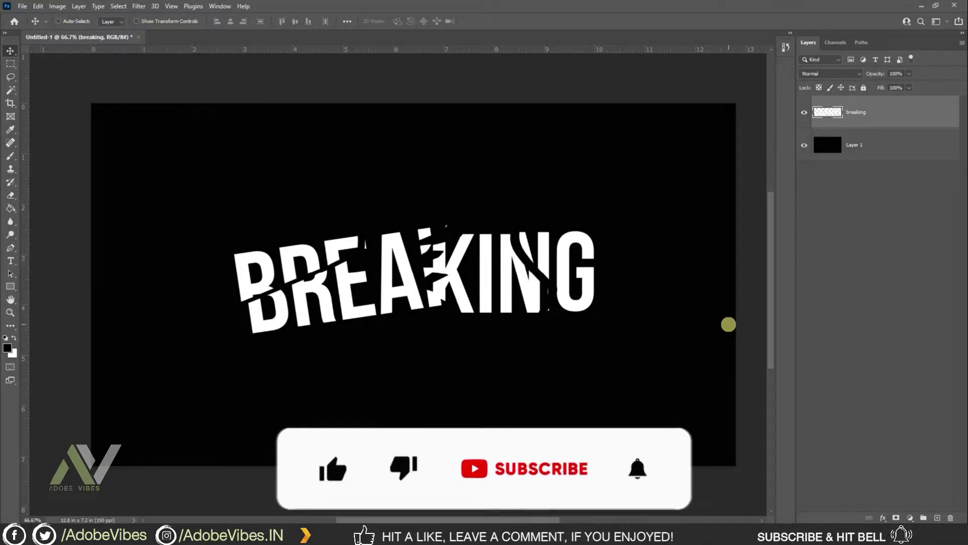
# Place the shattered glass photo as an embedded layer sized to fill the canvas
pyautogui.click(24, 7)
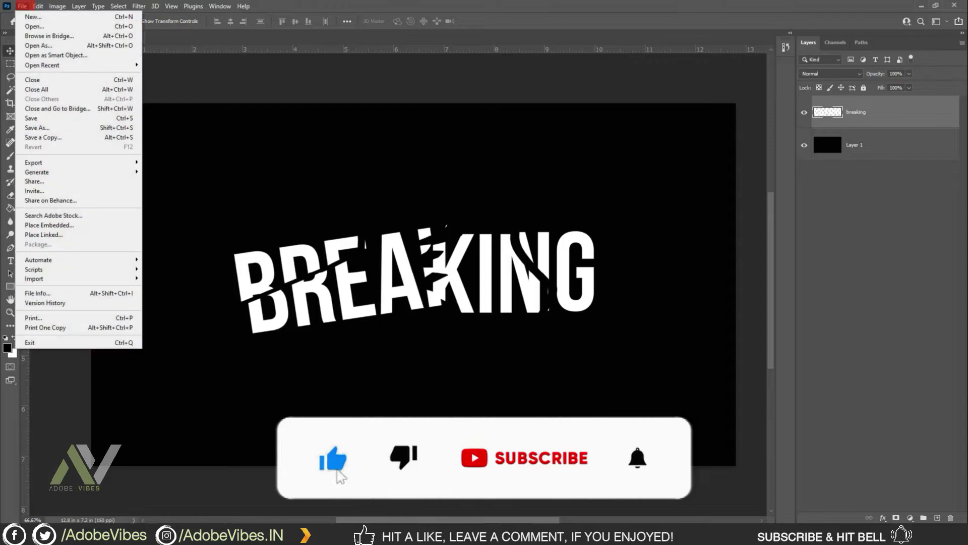
pyautogui.click(74, 225)
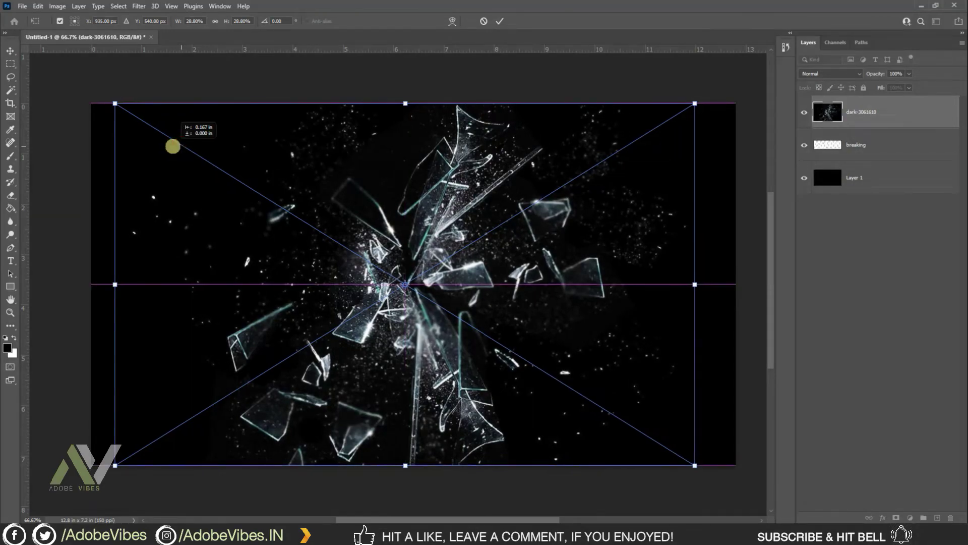
pyautogui.click(498, 21)
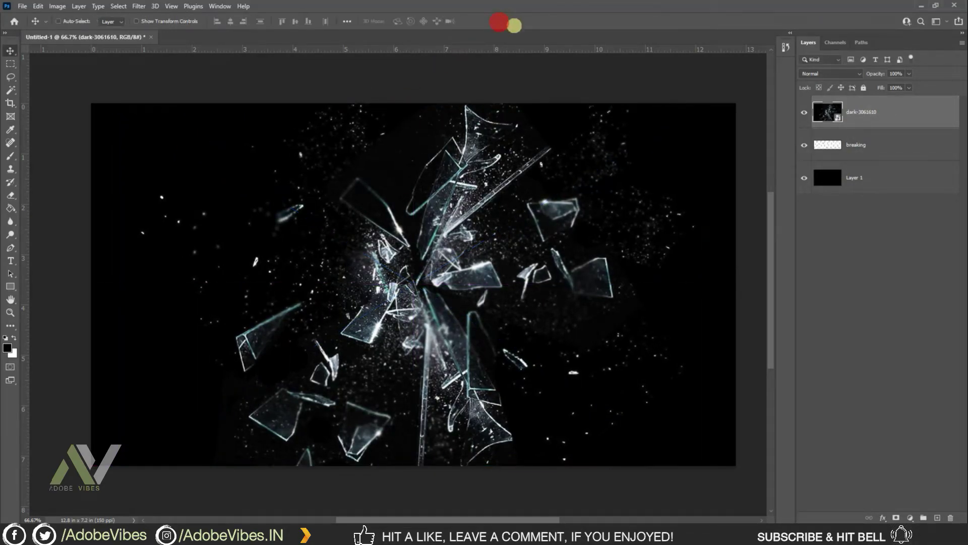
# Cycle the glass layer's blend modes and settle on Lighten so BREAKING shows through
pyautogui.click(844, 74)
pyautogui.press('Down')
pyautogui.press('Down')
pyautogui.press('Down')
pyautogui.press('Down')
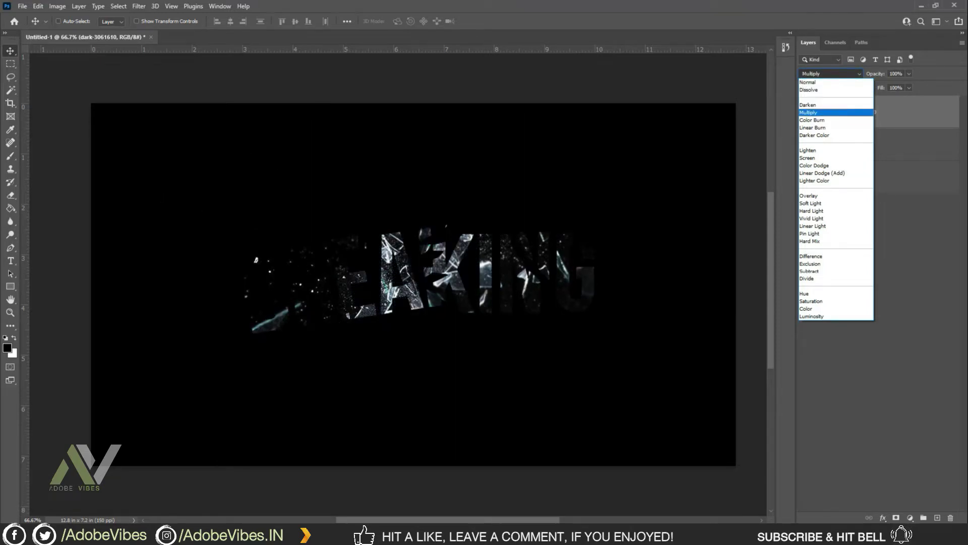
pyautogui.press('Down')
pyautogui.press('Down')
pyautogui.press('Down')
pyautogui.press('Down')
pyautogui.press('Down')
pyautogui.press('Down')
pyautogui.press('Down')
pyautogui.press('Down')
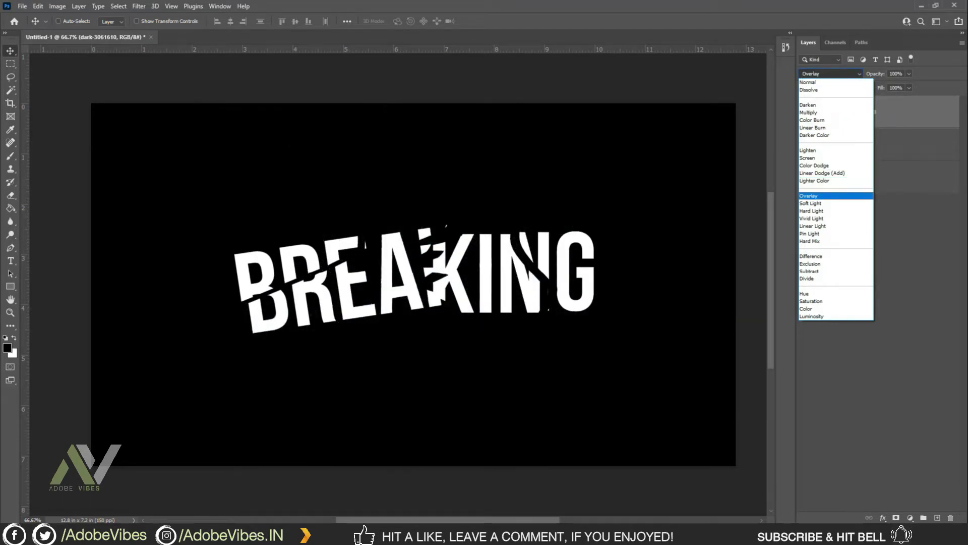
pyautogui.press('Up')
pyautogui.press('Up')
pyautogui.press('Up')
pyautogui.press('Down')
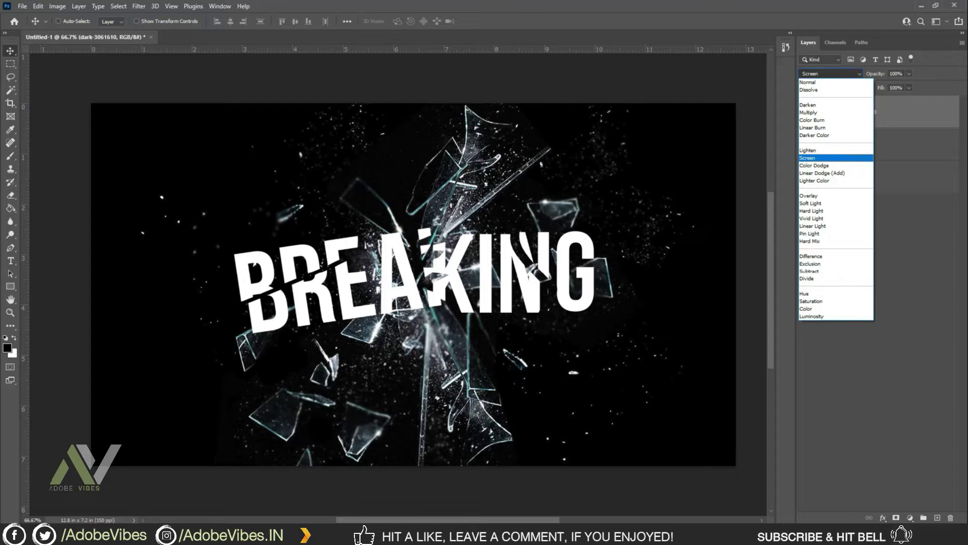
pyautogui.click(820, 150)
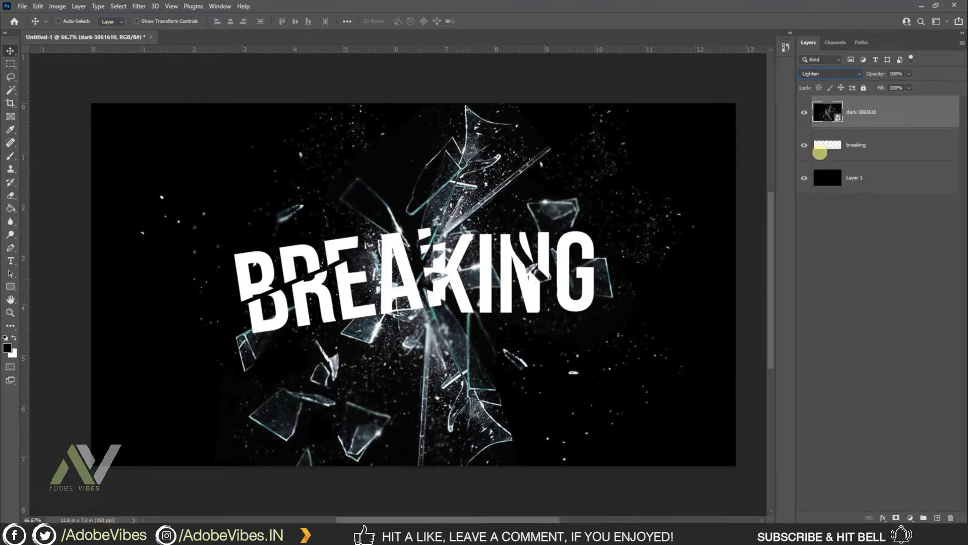
pyautogui.click(865, 142)
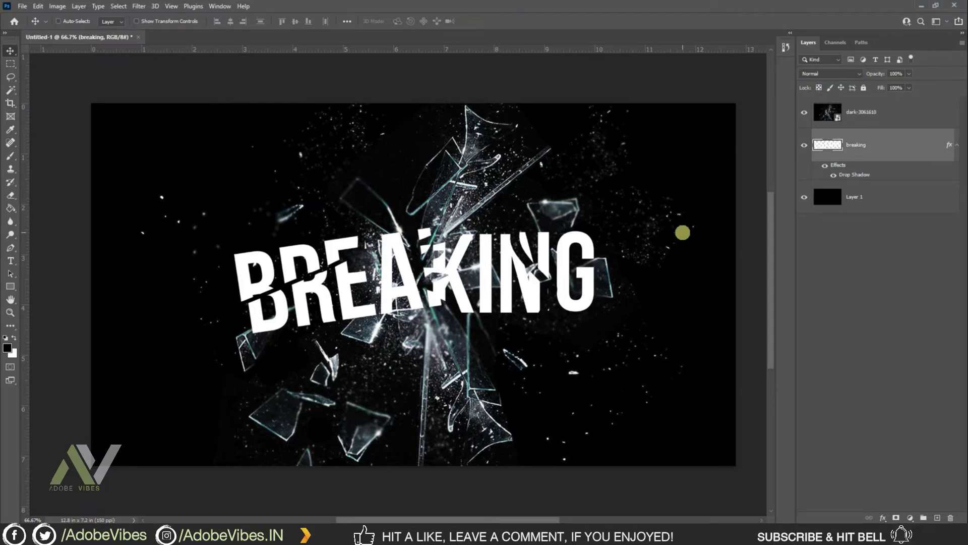
pyautogui.hotkey('ctrl', '-')
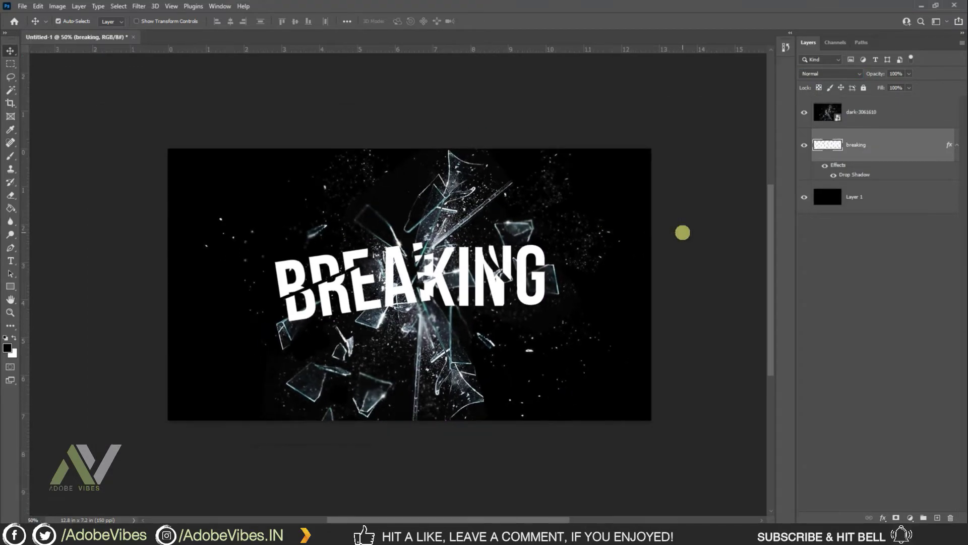